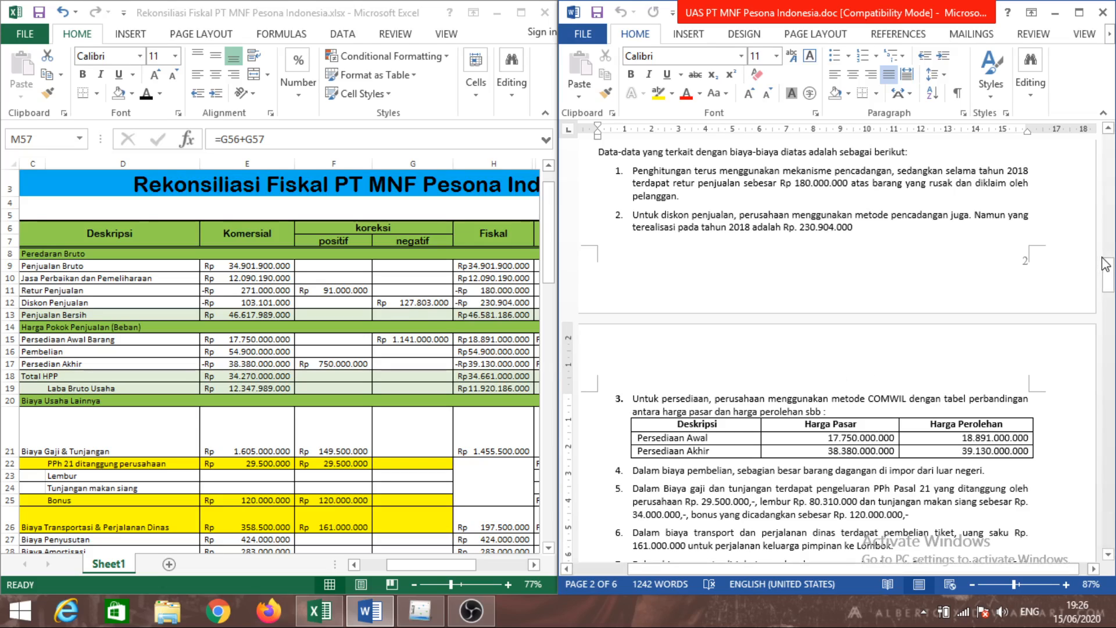
# Review case notes 3 to 5 against the inventory, purchases and salary and allowance rows of the fiscal reconciliation sheet
pyautogui.moveTo(1111, 277); pyautogui.dragTo(1111, 290)
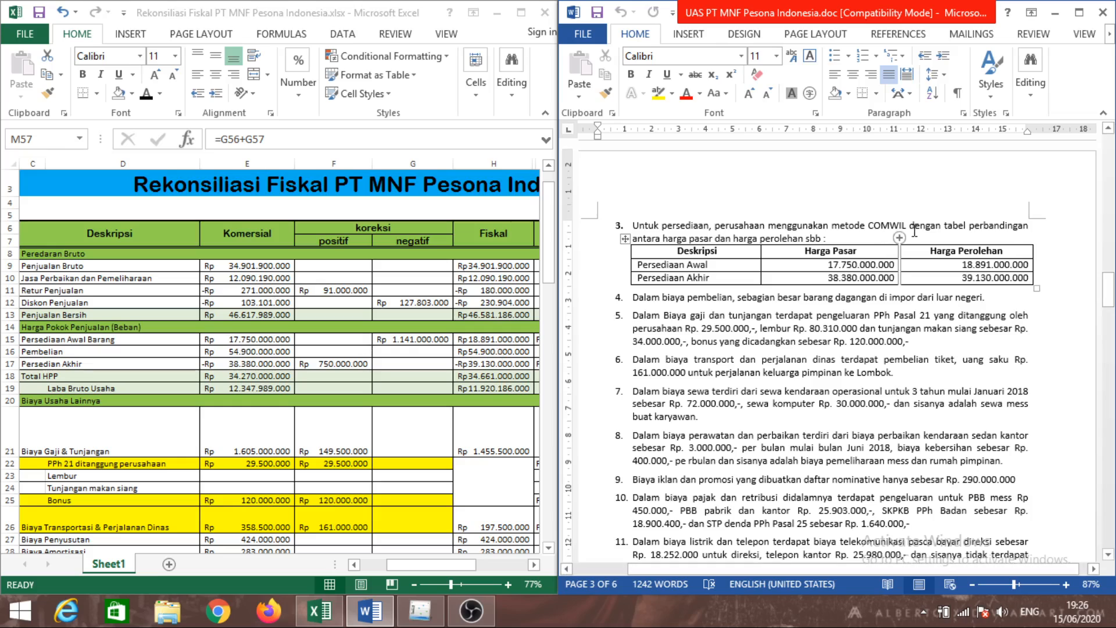
pyautogui.click(885, 298)
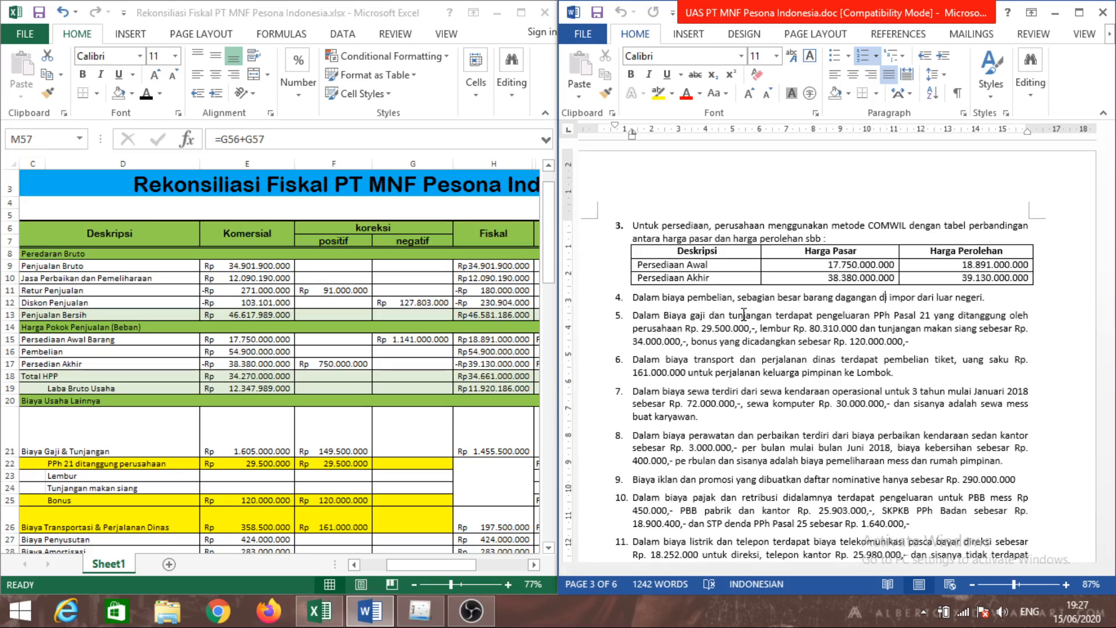
pyautogui.click(550, 241)
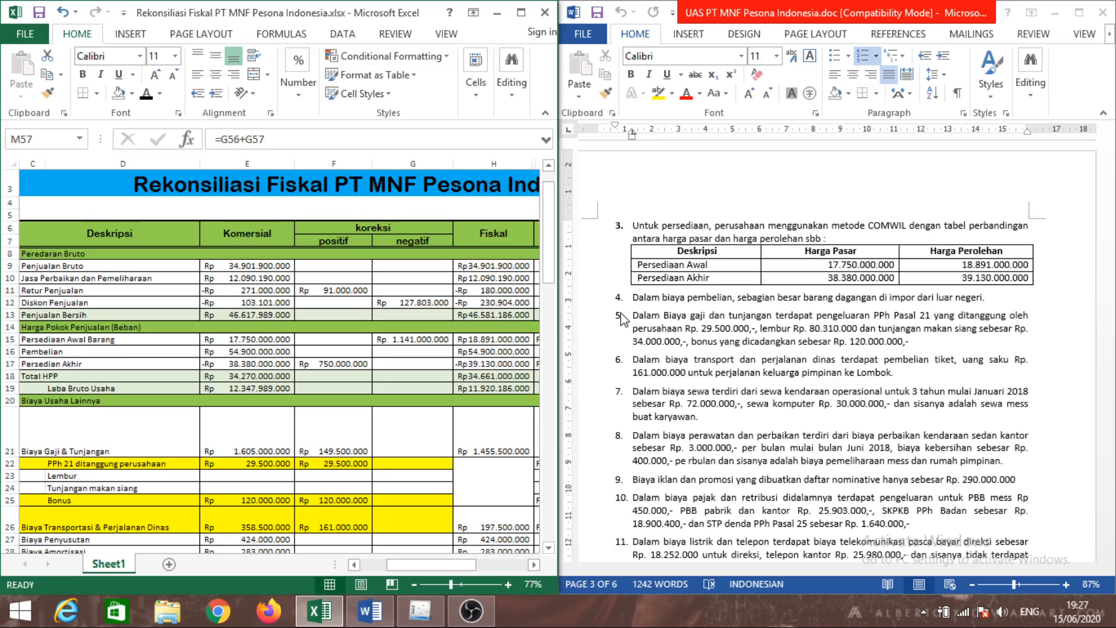
pyautogui.moveTo(550, 260); pyautogui.dragTo(557, 300)
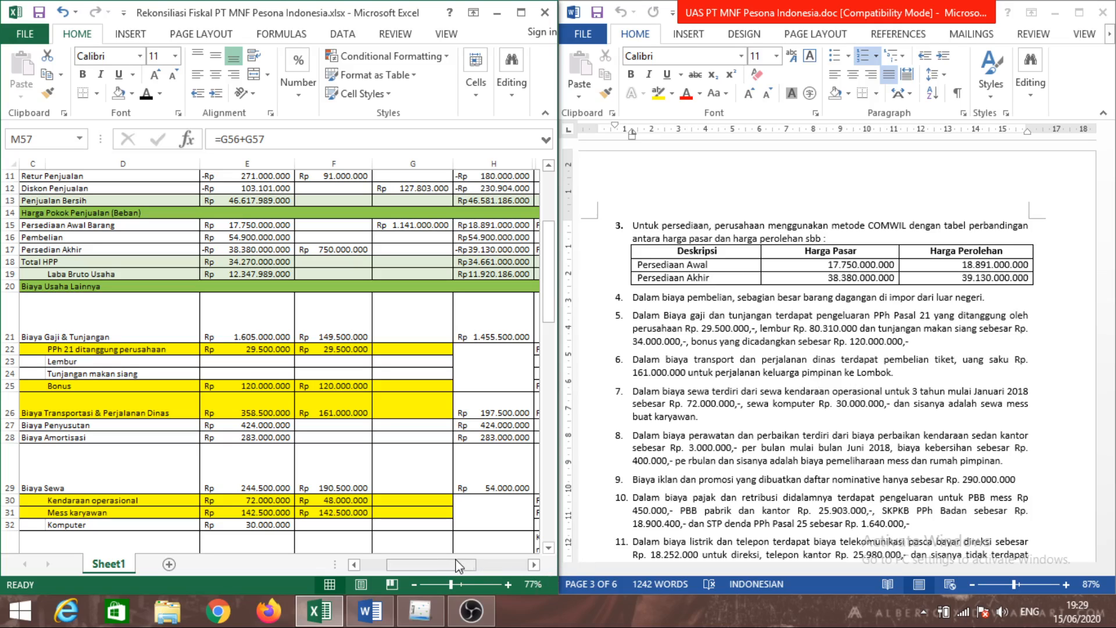
pyautogui.moveTo(458, 564)
pyautogui.mouseDown()
pyautogui.moveTo(486, 565)
pyautogui.moveTo(459, 569)
pyautogui.mouseUp()
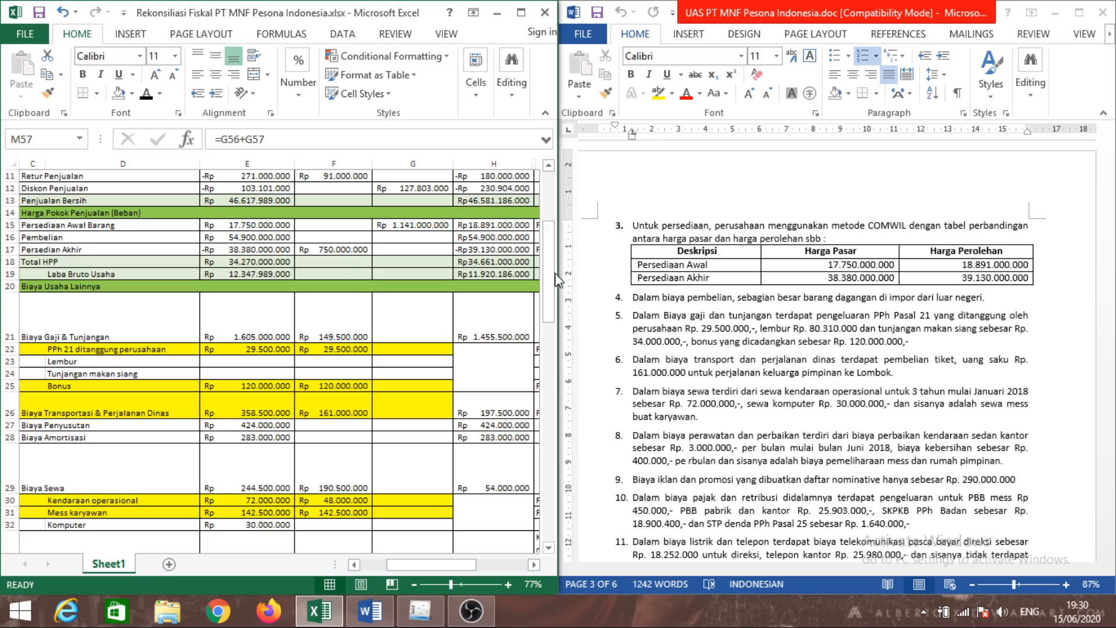
# Examine the transport and rent expense corrections and their legal-basis column against case notes 6 and 7
pyautogui.moveTo(550, 277); pyautogui.dragTo(554, 319)
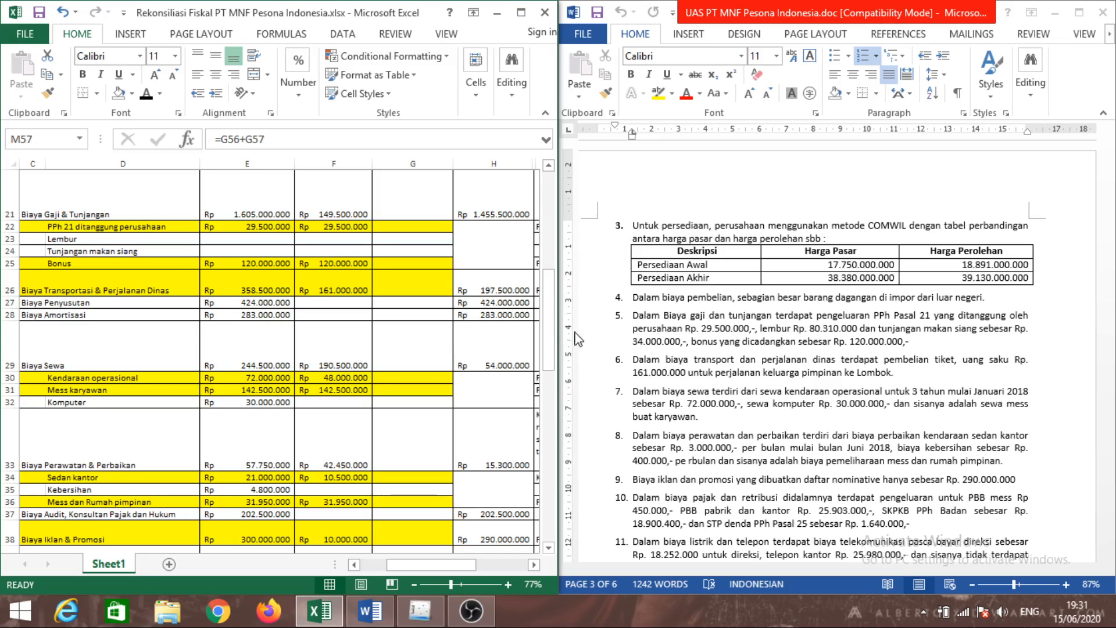
pyautogui.moveTo(552, 330); pyautogui.dragTo(557, 344)
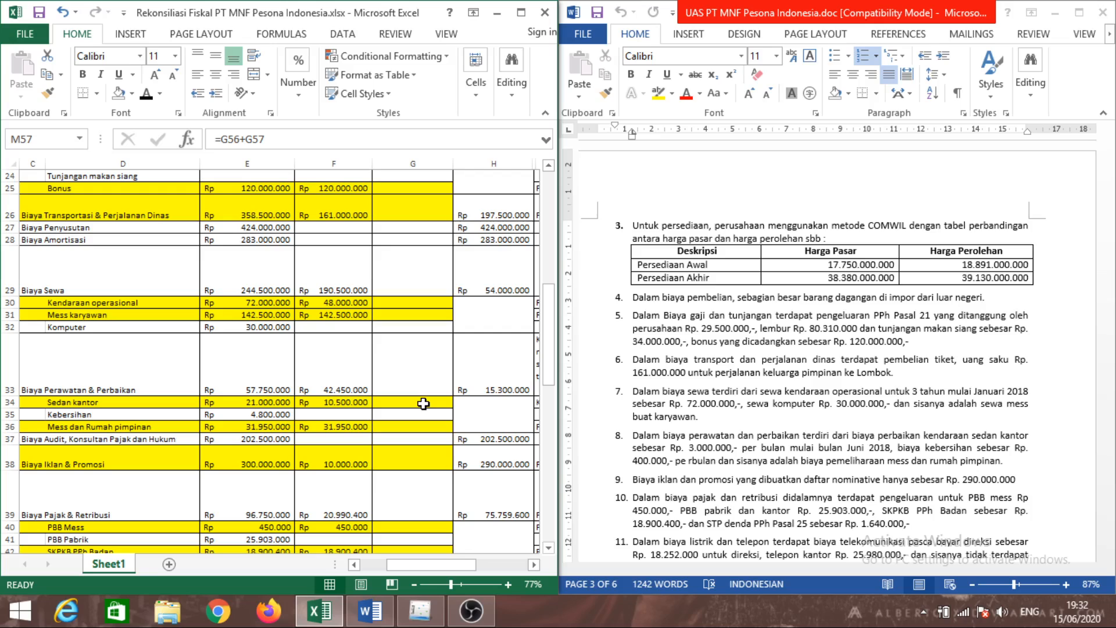
pyautogui.moveTo(440, 566); pyautogui.dragTo(468, 566)
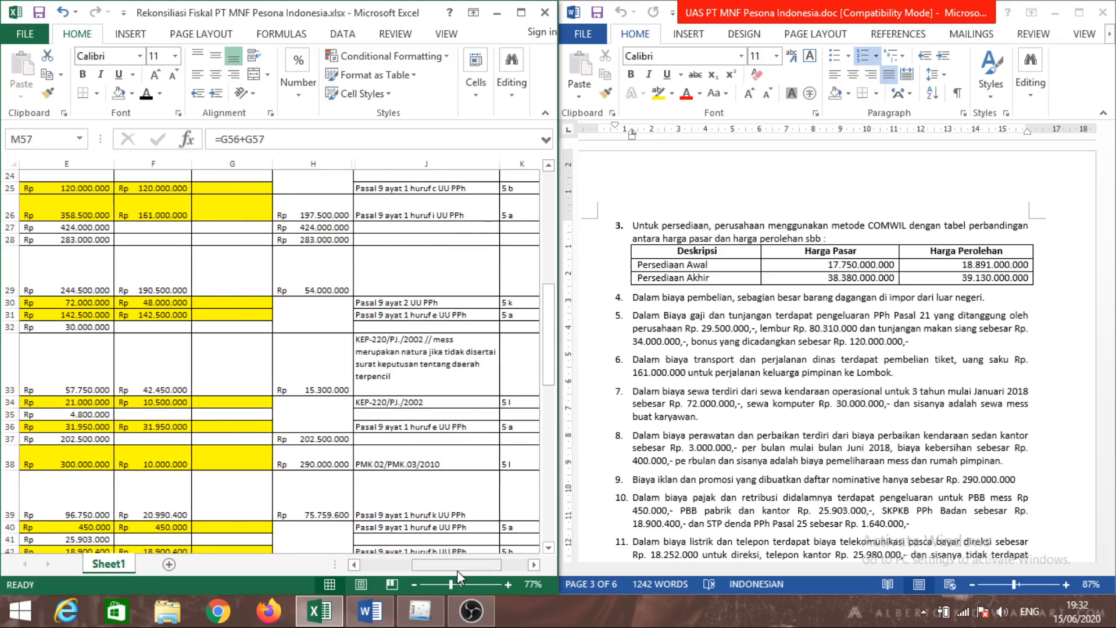
pyautogui.moveTo(457, 571); pyautogui.dragTo(422, 568)
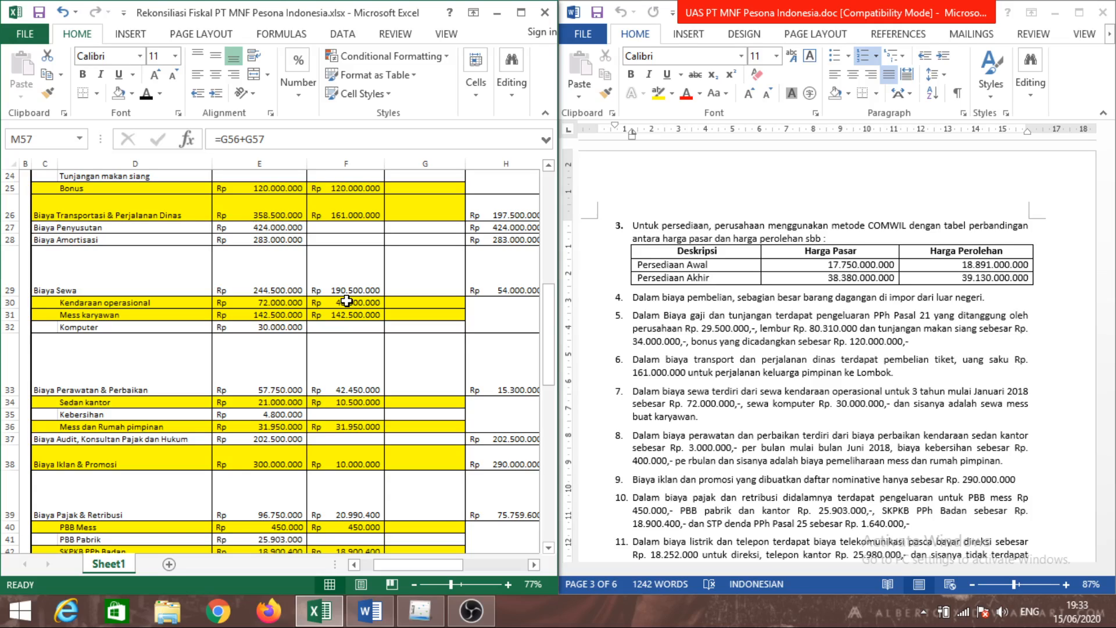
# Compare the maintenance, advertising and tax and levy expense rows with case notes 8 to 10, including the formula in H39
pyautogui.moveTo(552, 360); pyautogui.dragTo(557, 377)
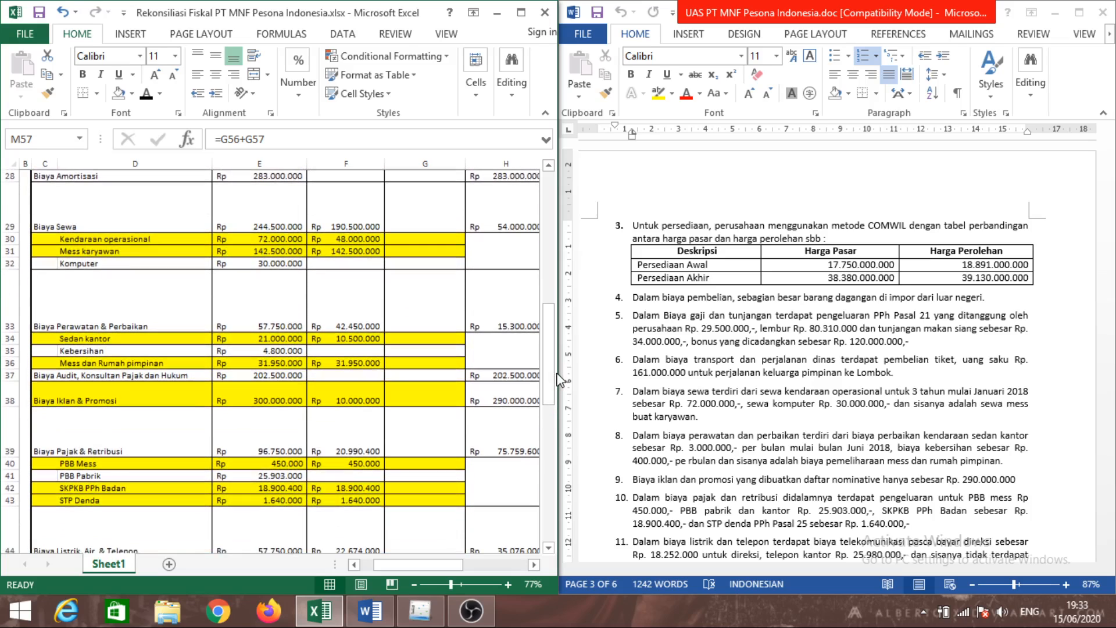
pyautogui.click(1106, 288)
pyautogui.moveTo(1107, 288); pyautogui.dragTo(1107, 292)
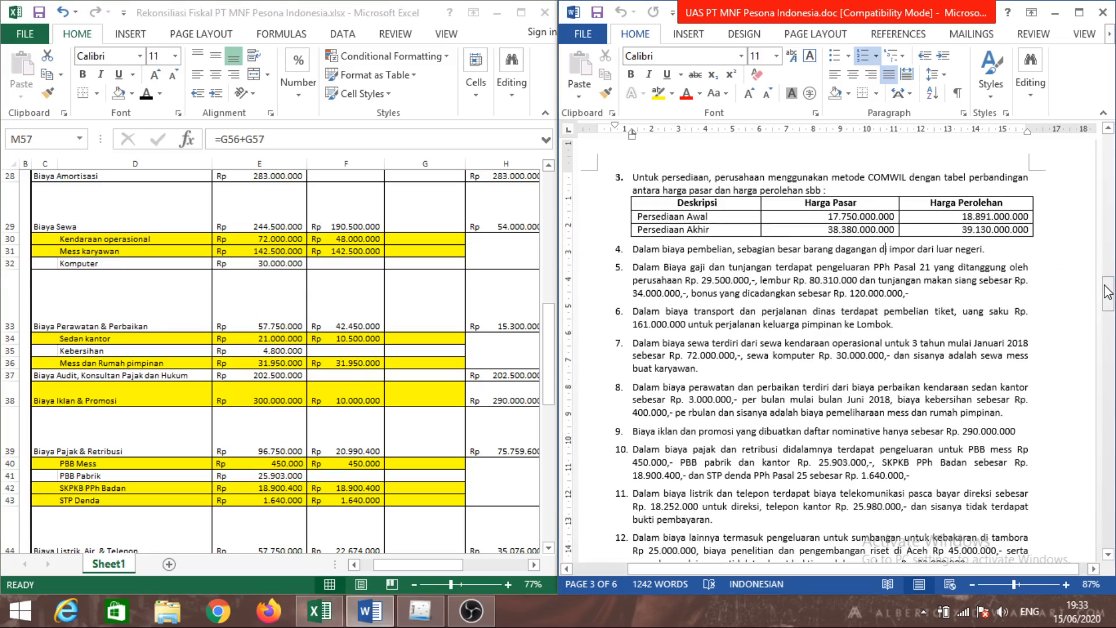
pyautogui.moveTo(1107, 292); pyautogui.dragTo(1107, 291)
pyautogui.click(432, 564)
pyautogui.moveTo(433, 562); pyautogui.dragTo(460, 566)
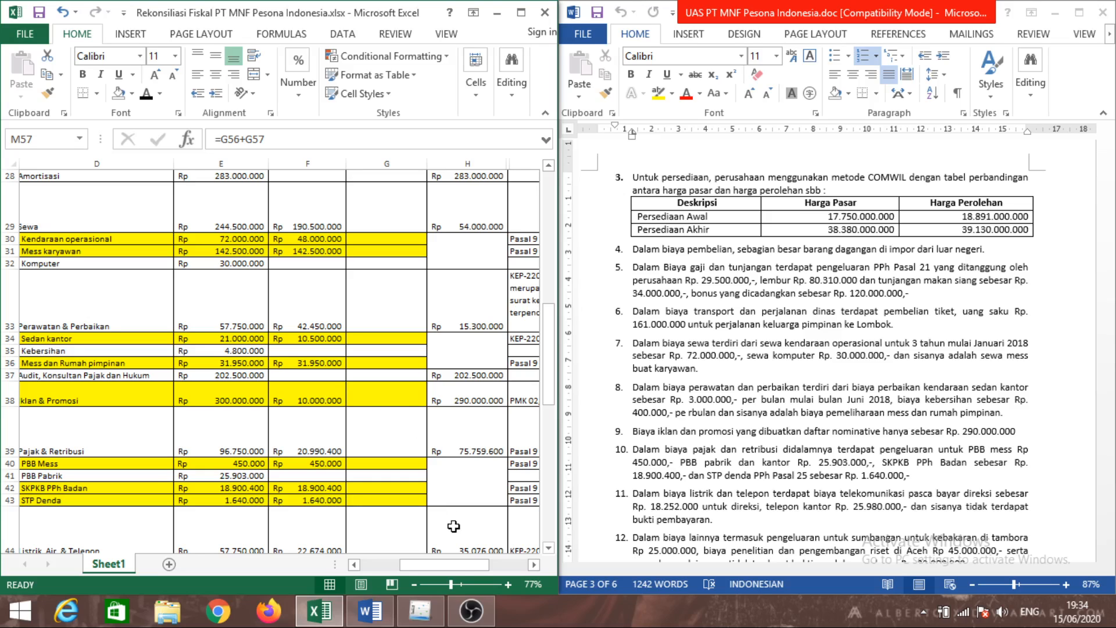
pyautogui.moveTo(458, 567); pyautogui.dragTo(445, 563)
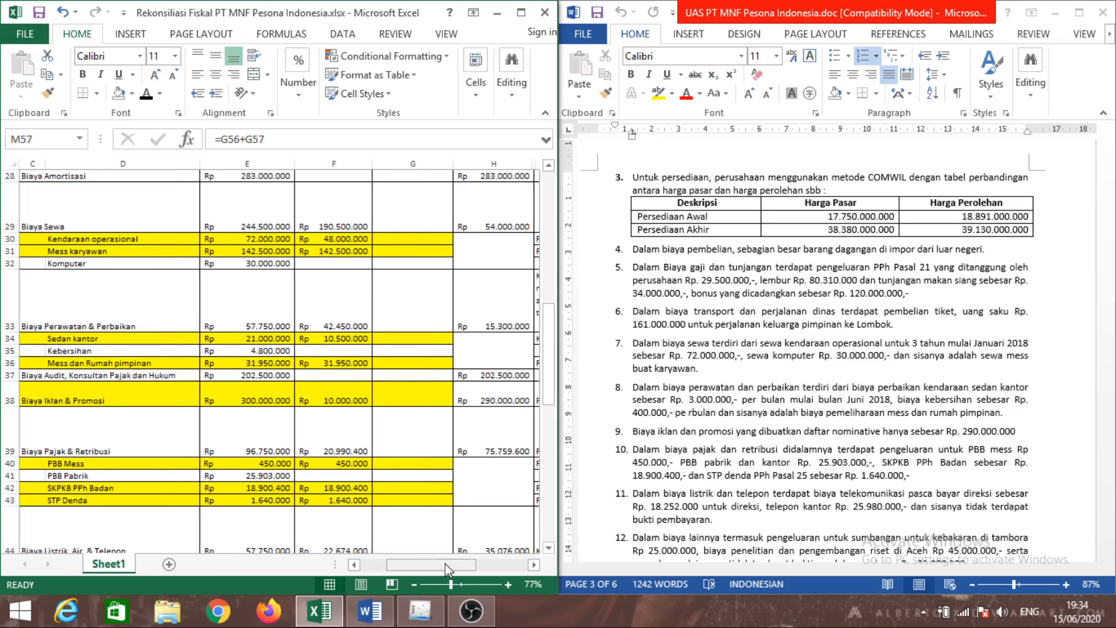
pyautogui.moveTo(550, 396); pyautogui.dragTo(551, 423)
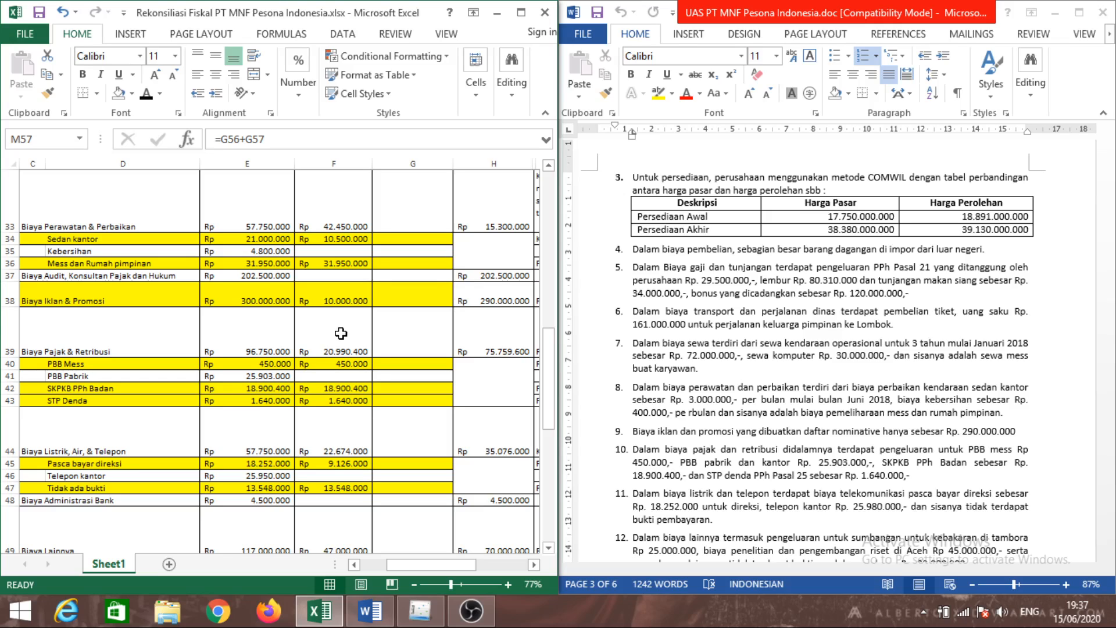
pyautogui.click(501, 340)
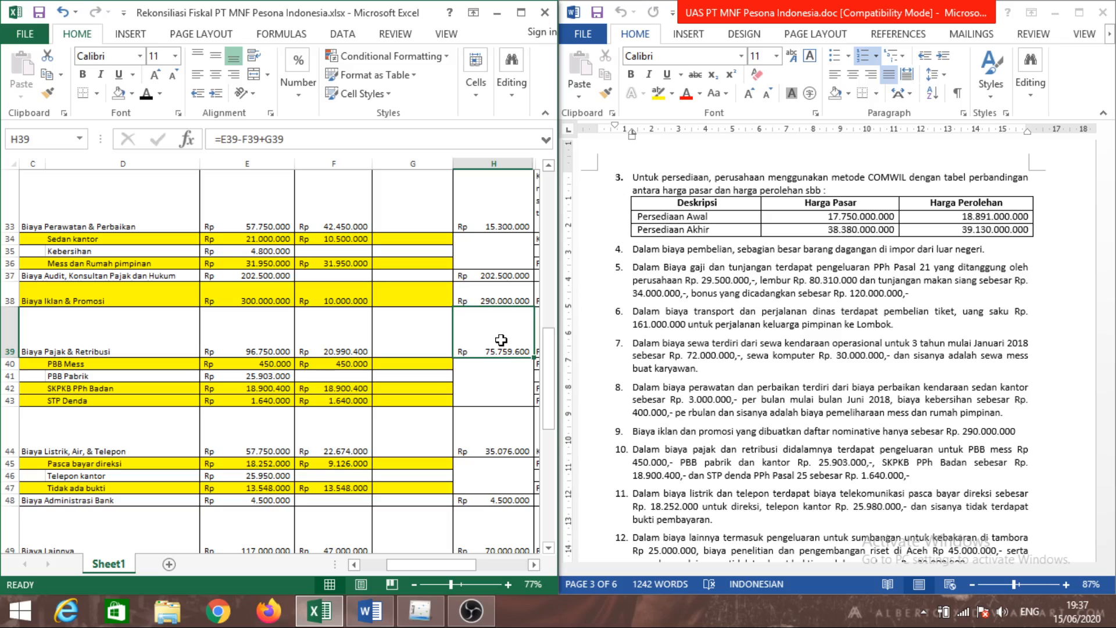
# Check the electricity, water and telephone expense against case note 11, inspecting cells E44 to E46, F44 and H44
pyautogui.moveTo(548, 387); pyautogui.dragTo(553, 410)
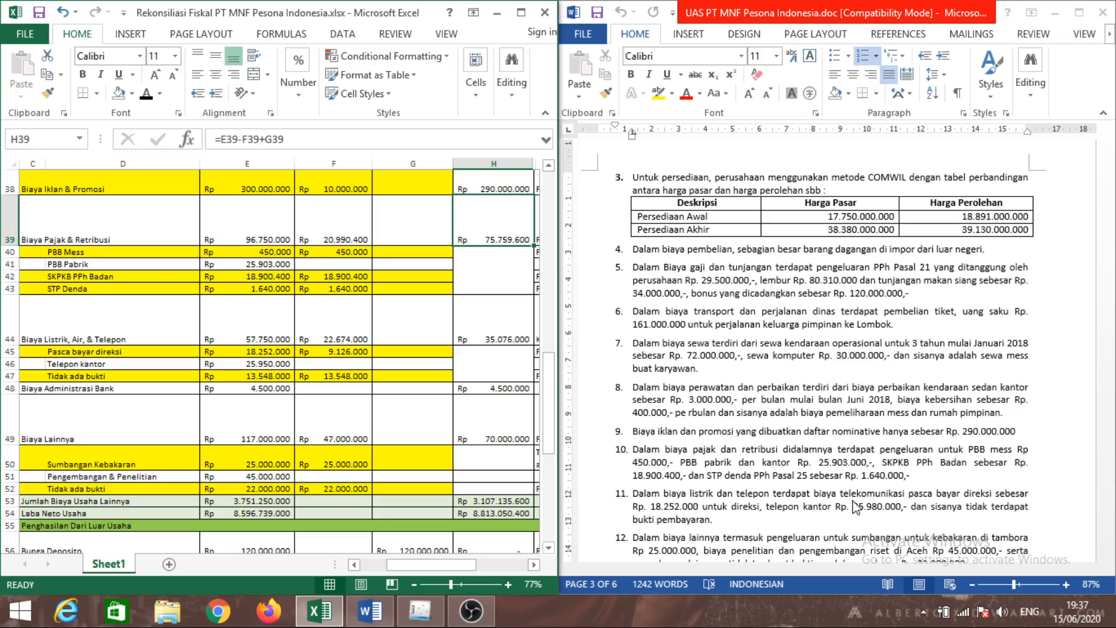
pyautogui.click(1091, 436)
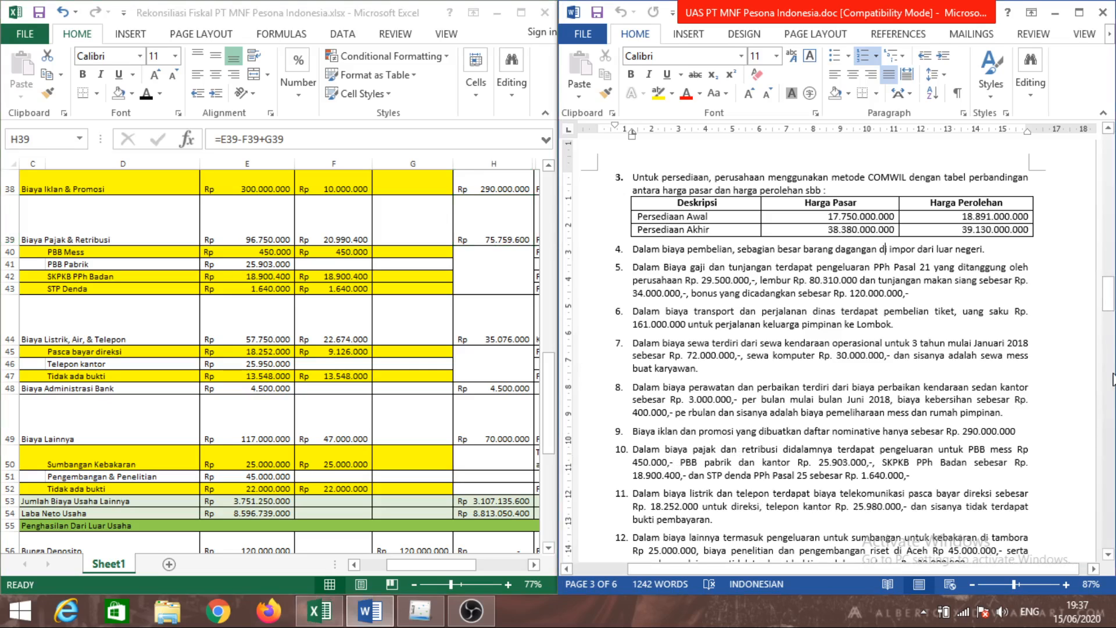
pyautogui.moveTo(1109, 306); pyautogui.dragTo(1112, 321)
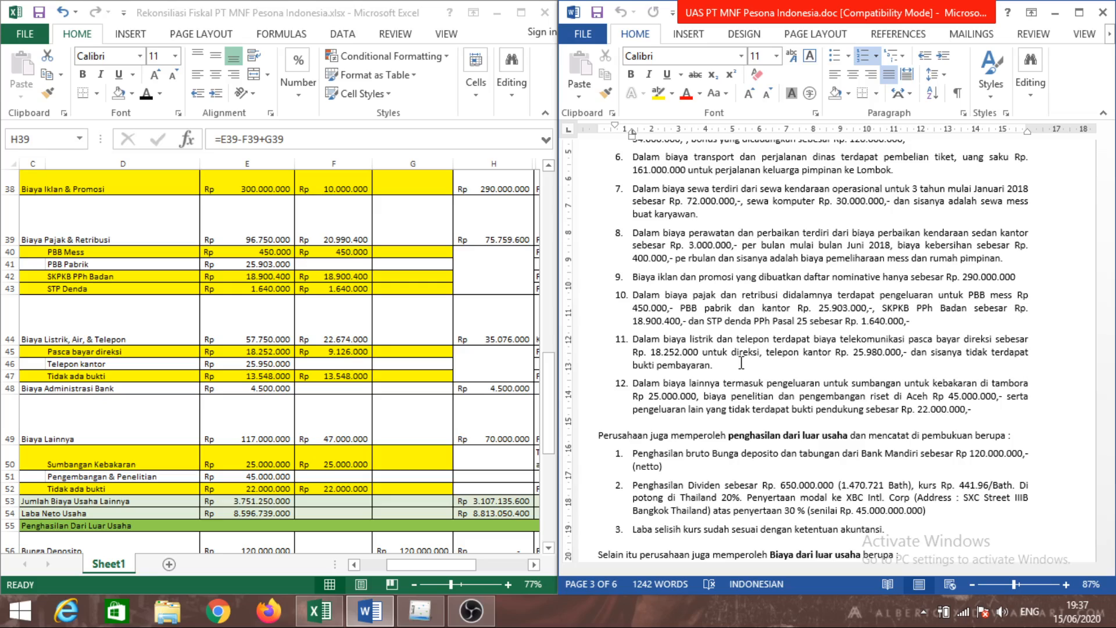
pyautogui.click(437, 568)
pyautogui.moveTo(454, 568)
pyautogui.mouseDown()
pyautogui.moveTo(471, 568)
pyautogui.moveTo(454, 569)
pyautogui.mouseUp()
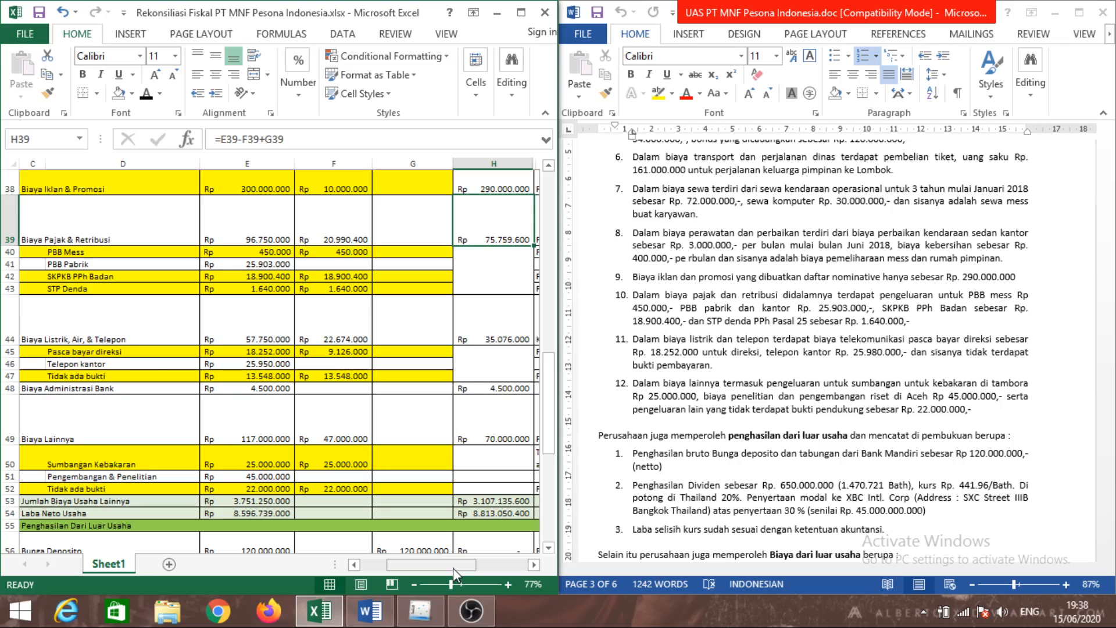
pyautogui.click(279, 355)
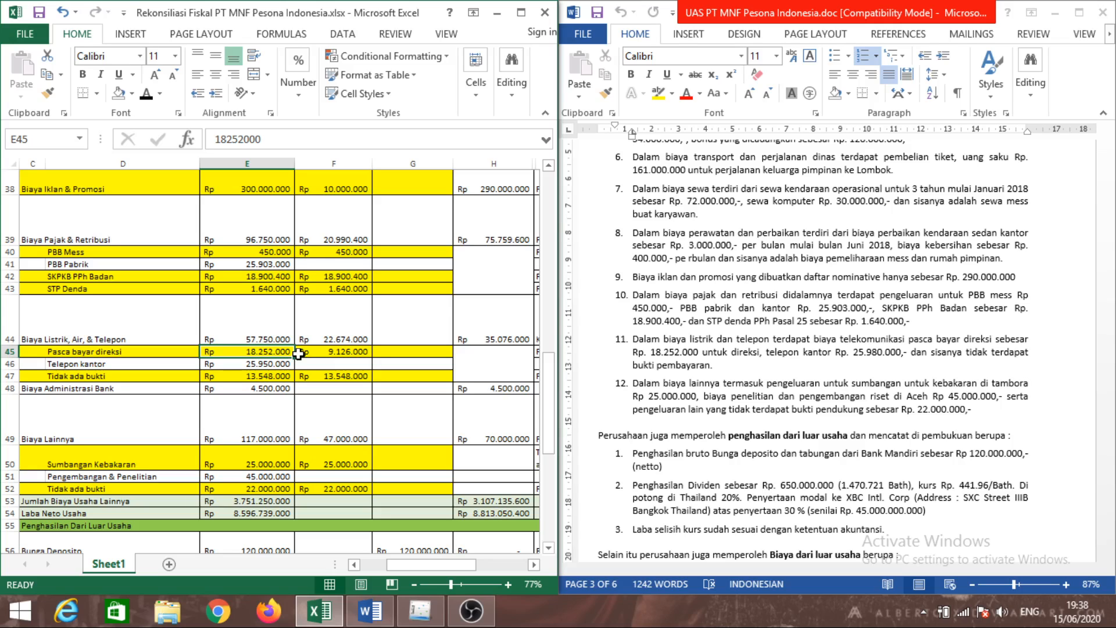
pyautogui.click(282, 362)
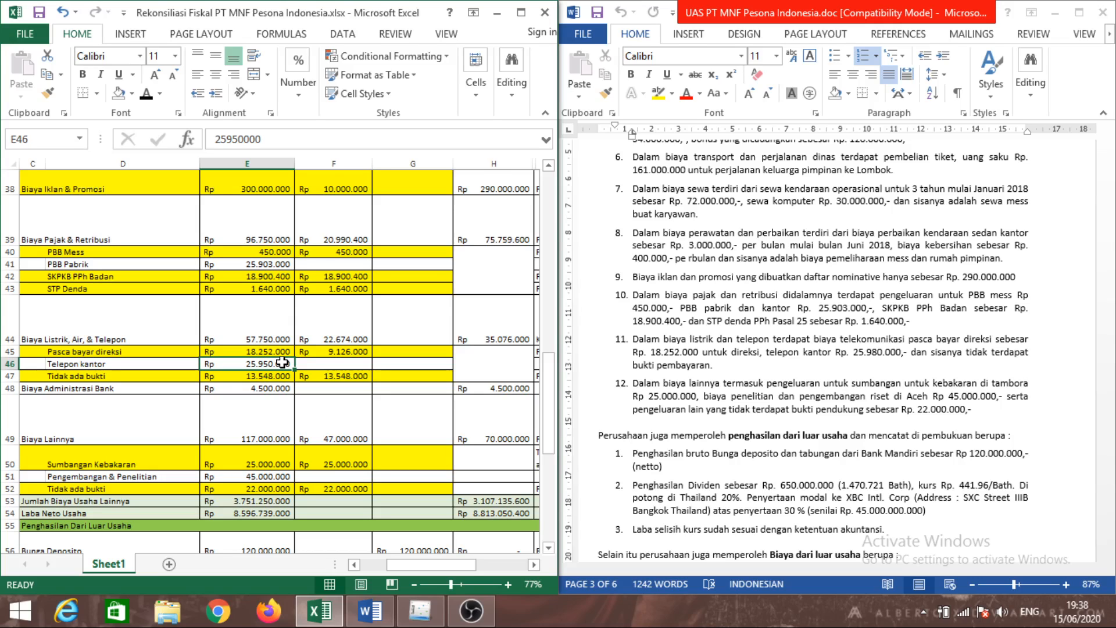
pyautogui.click(266, 313)
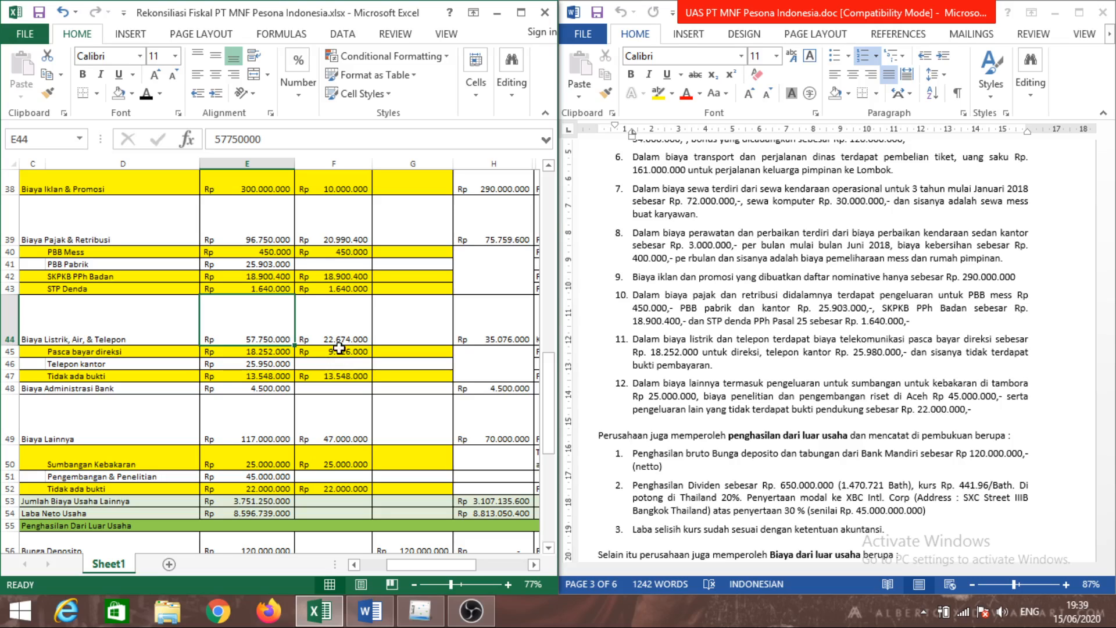
pyautogui.click(318, 306)
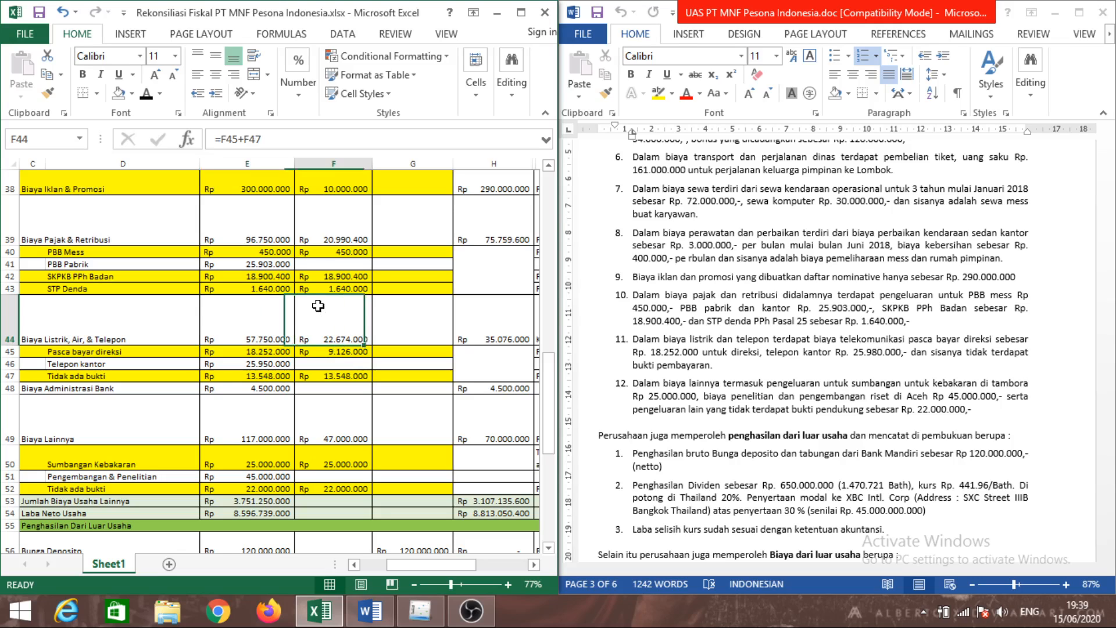
pyautogui.click(261, 328)
pyautogui.click(326, 330)
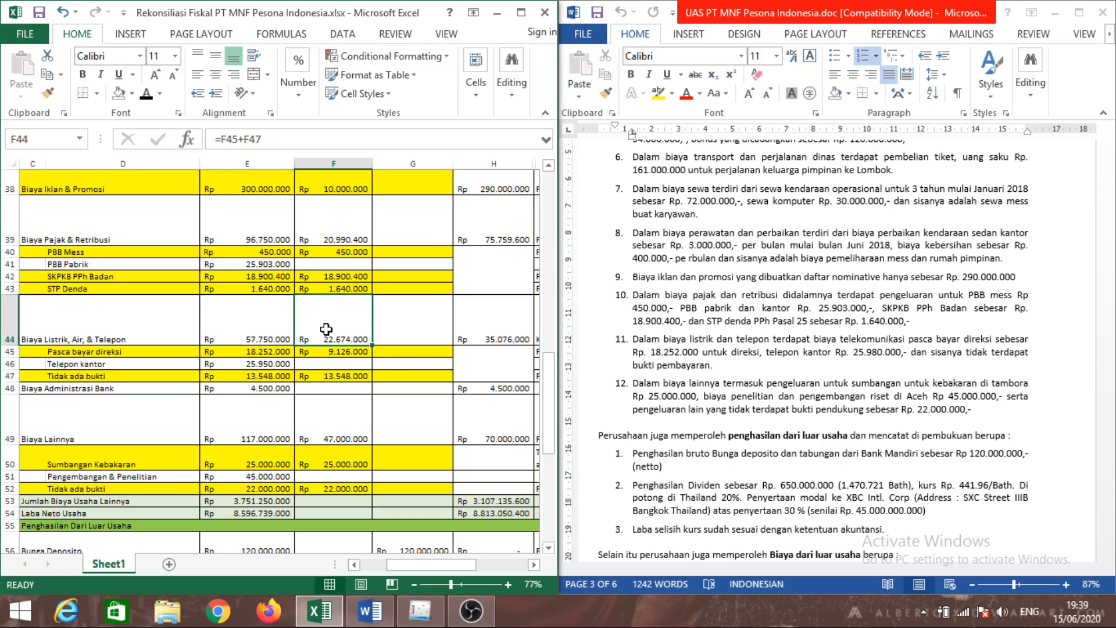
pyautogui.click(508, 338)
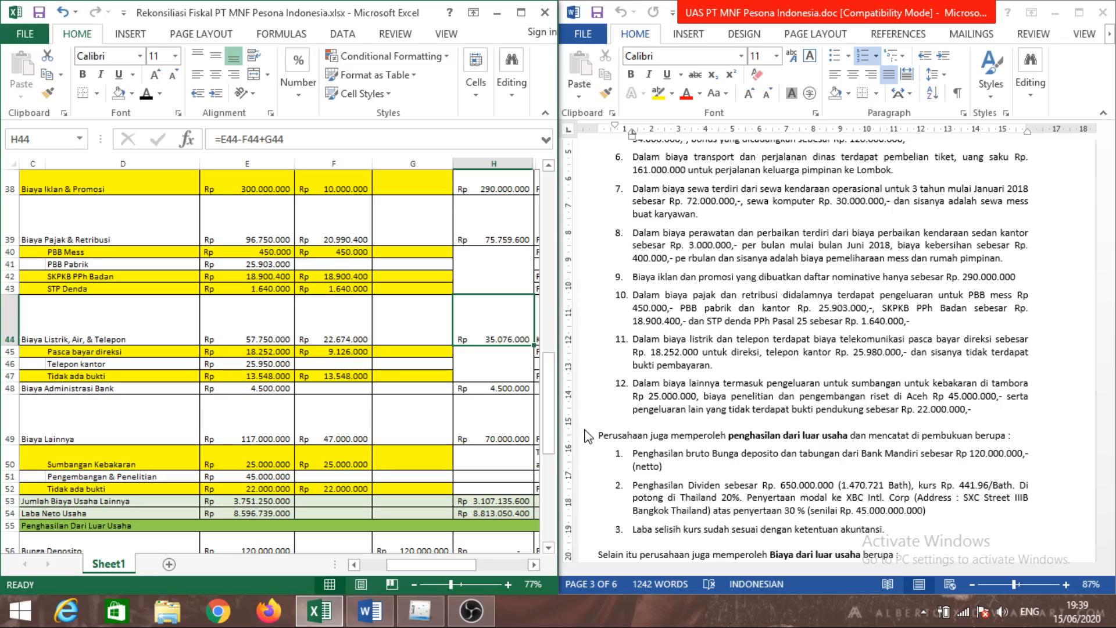
# Review the other-expense, non-operating income and loan interest rows together with their legal-basis column
pyautogui.moveTo(555, 432); pyautogui.dragTo(558, 439)
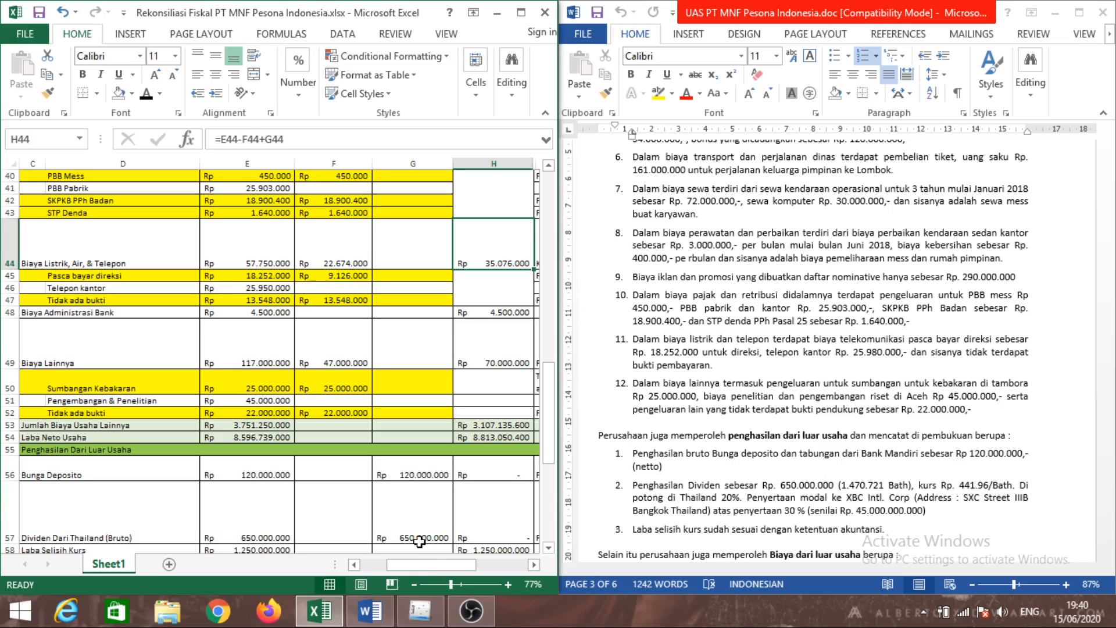
pyautogui.moveTo(430, 565)
pyautogui.mouseDown()
pyautogui.moveTo(456, 567)
pyautogui.moveTo(397, 564)
pyautogui.moveTo(424, 574)
pyautogui.mouseUp()
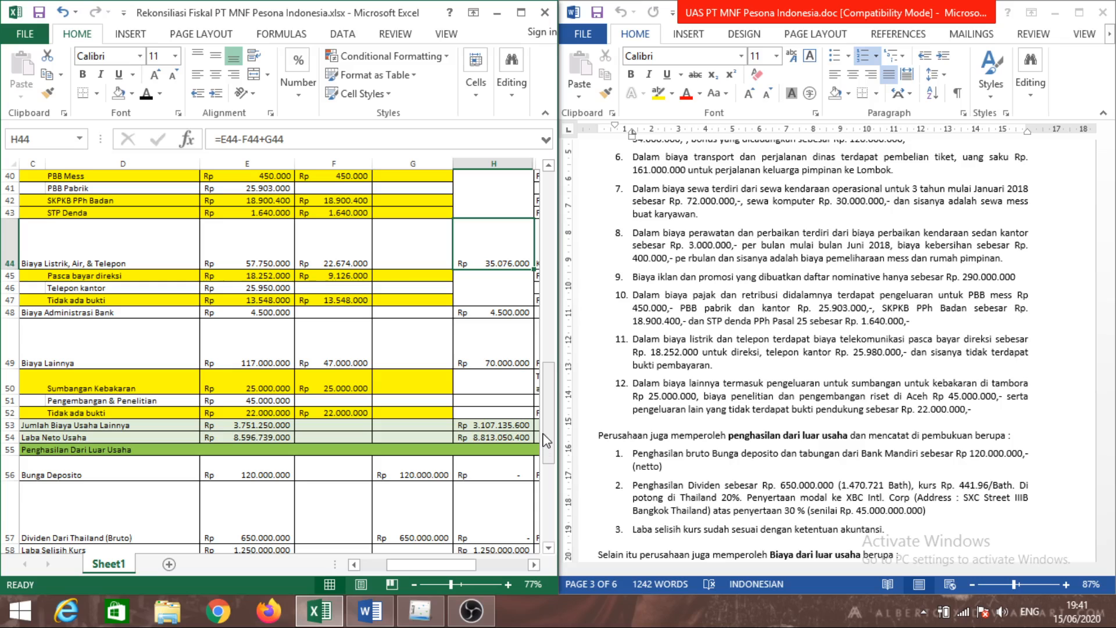
pyautogui.moveTo(549, 441); pyautogui.dragTo(556, 474)
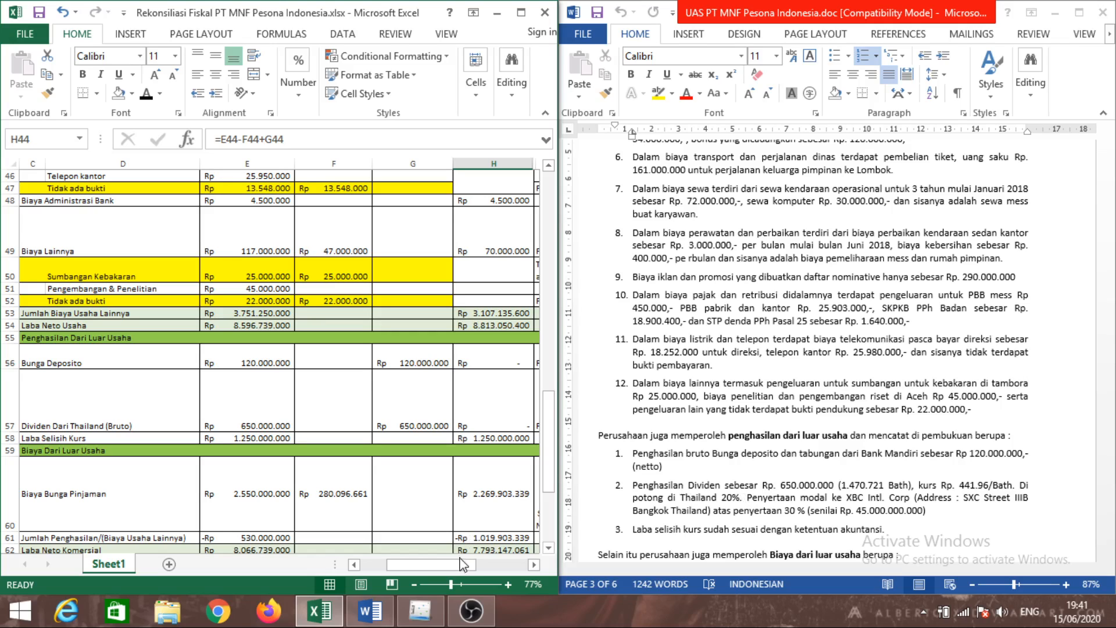
pyautogui.moveTo(459, 561); pyautogui.dragTo(472, 564)
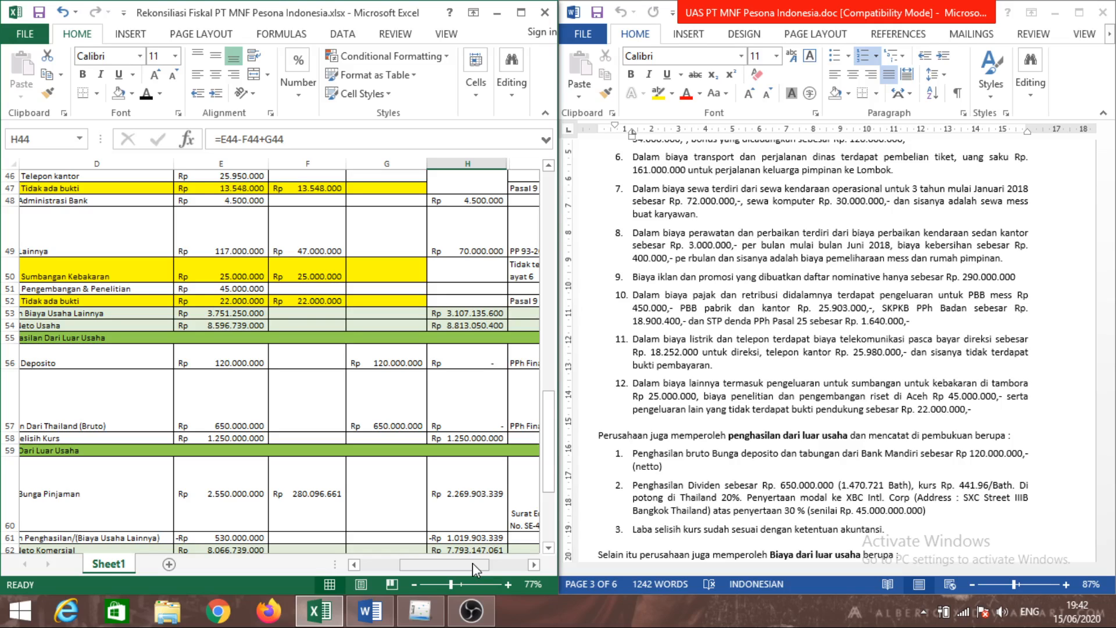
pyautogui.moveTo(472, 570)
pyautogui.mouseDown()
pyautogui.moveTo(482, 572)
pyautogui.moveTo(468, 562)
pyautogui.mouseUp()
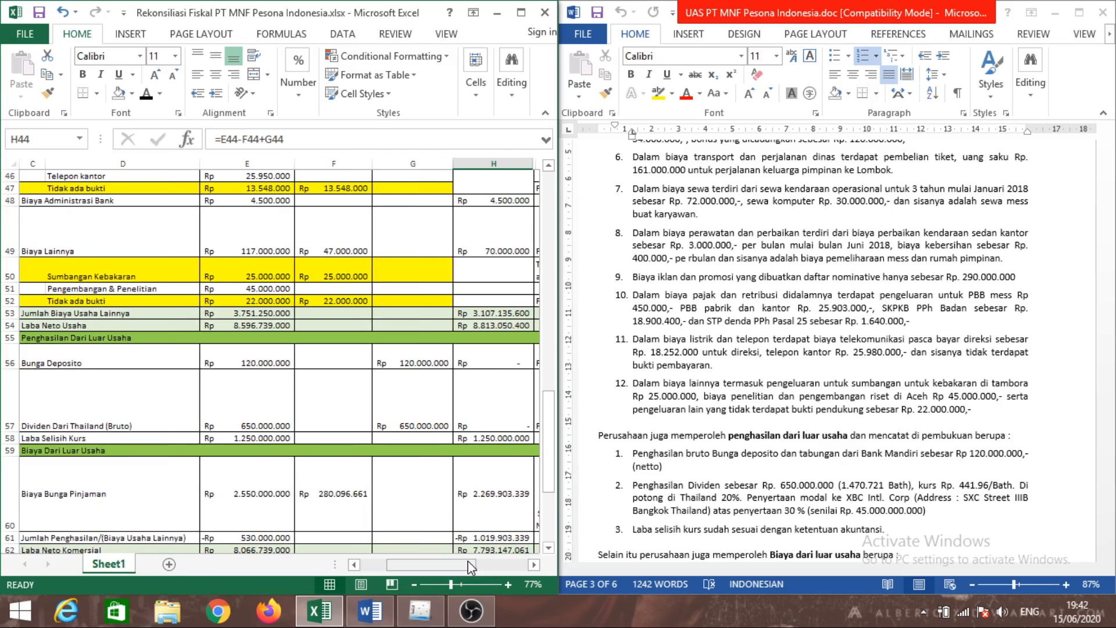